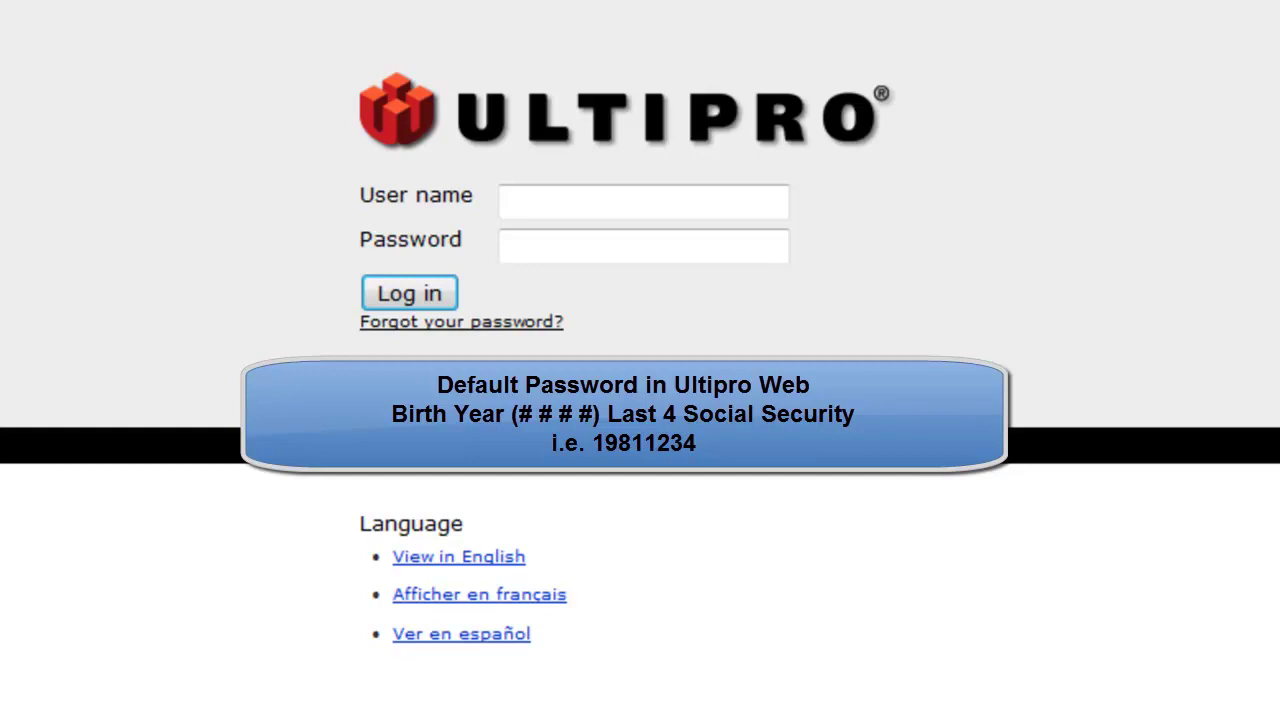
Log in to UltiPro with the account's user name and the default temporary password
click(660, 214)
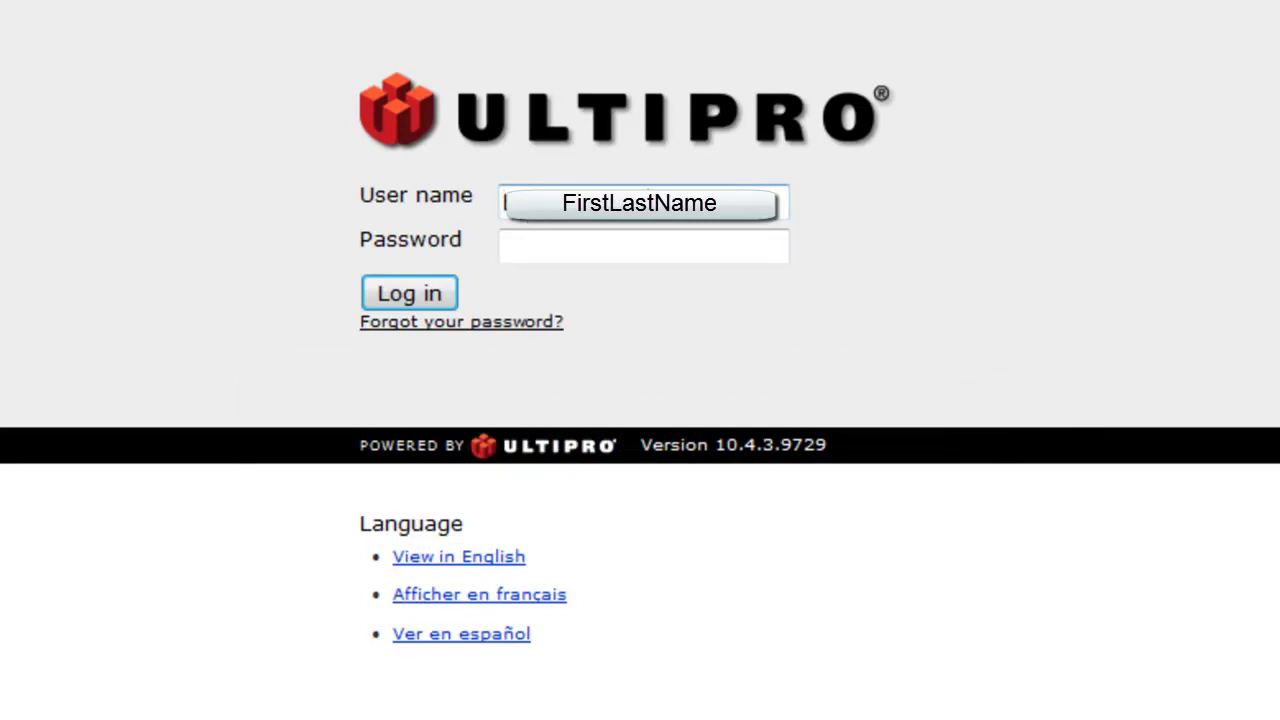
click(556, 250)
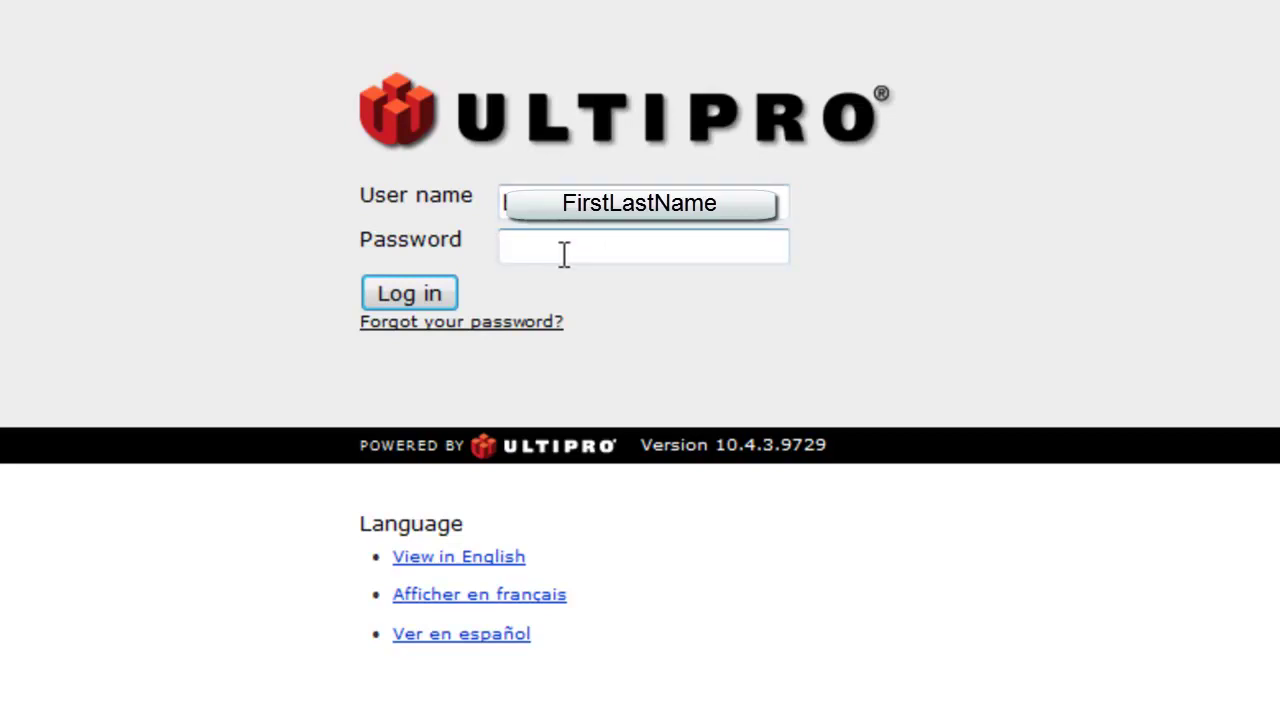
text(••••••••)
click(416, 298)
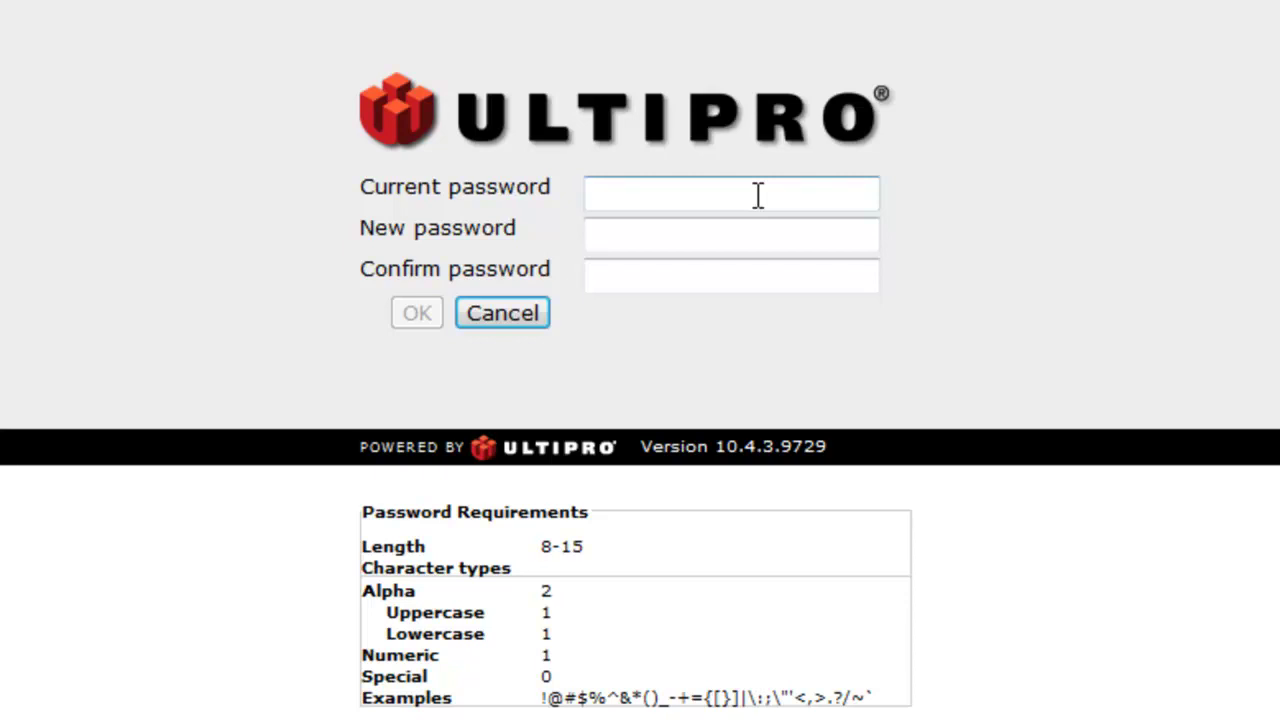
Enter the current password and a new password, confirm it, and submit the change
click(704, 236)
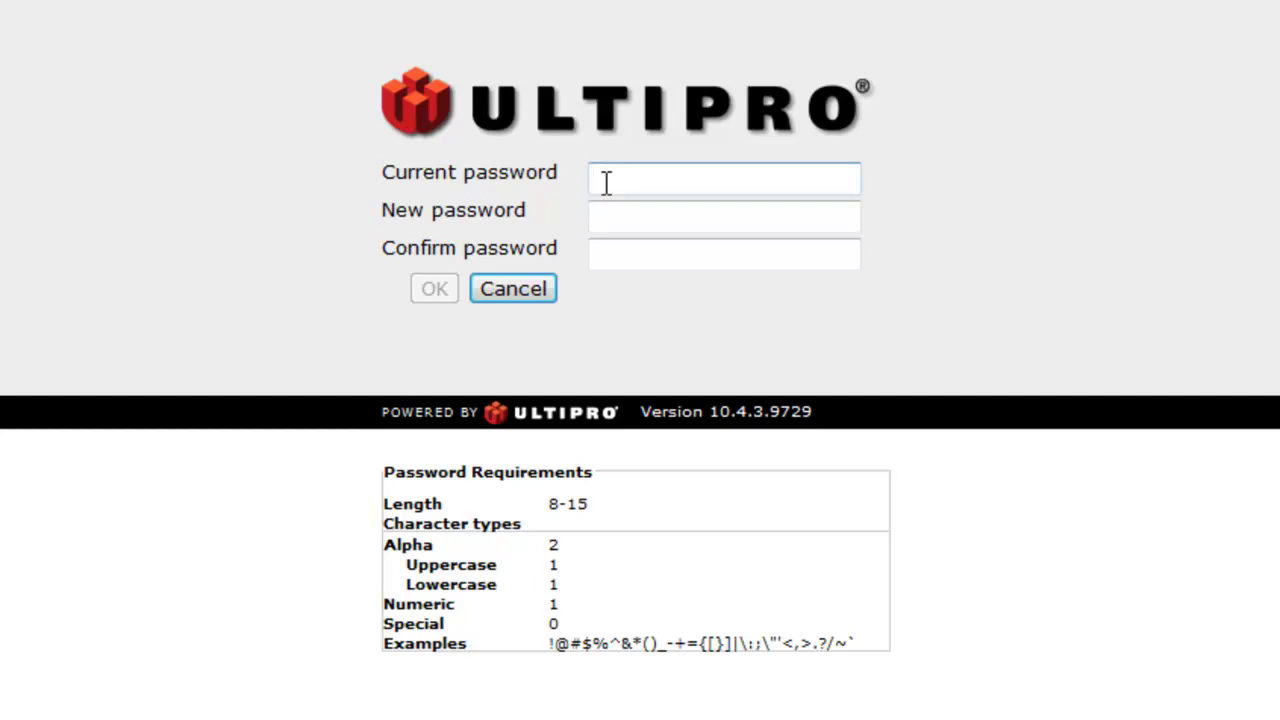
text(••••••••)
click(641, 217)
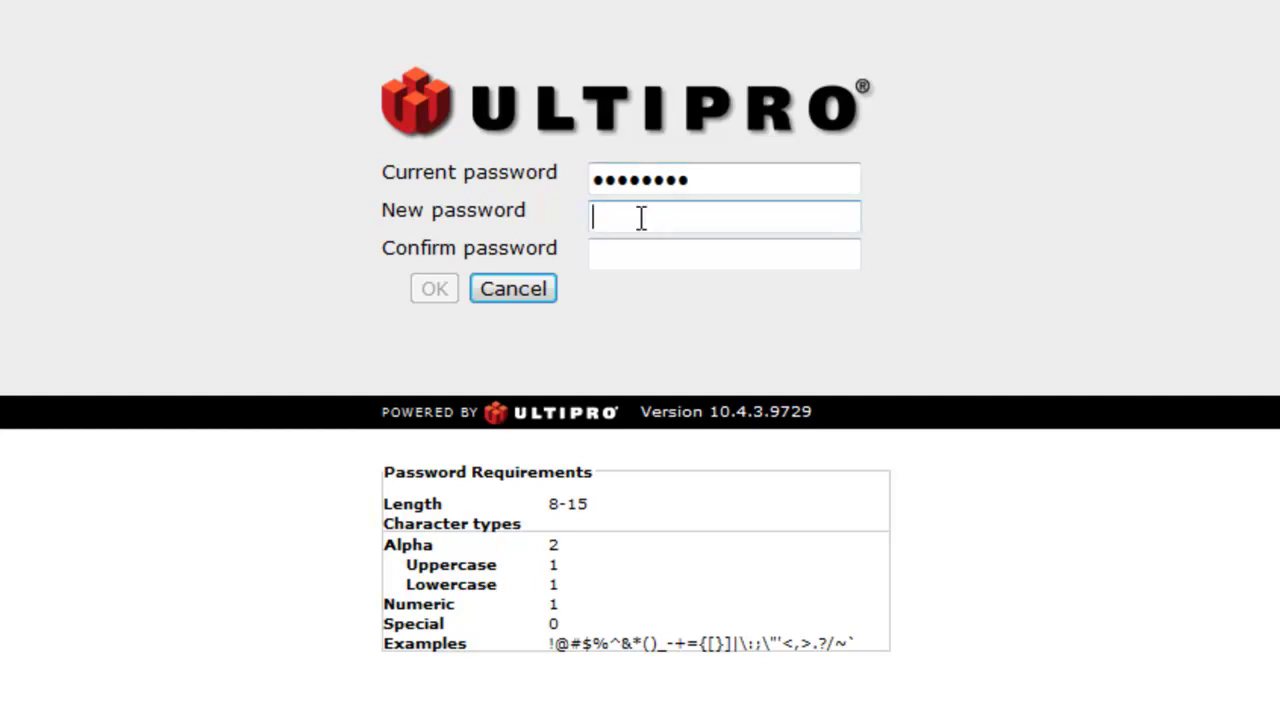
text(•••••••••••••)
key(Tab)
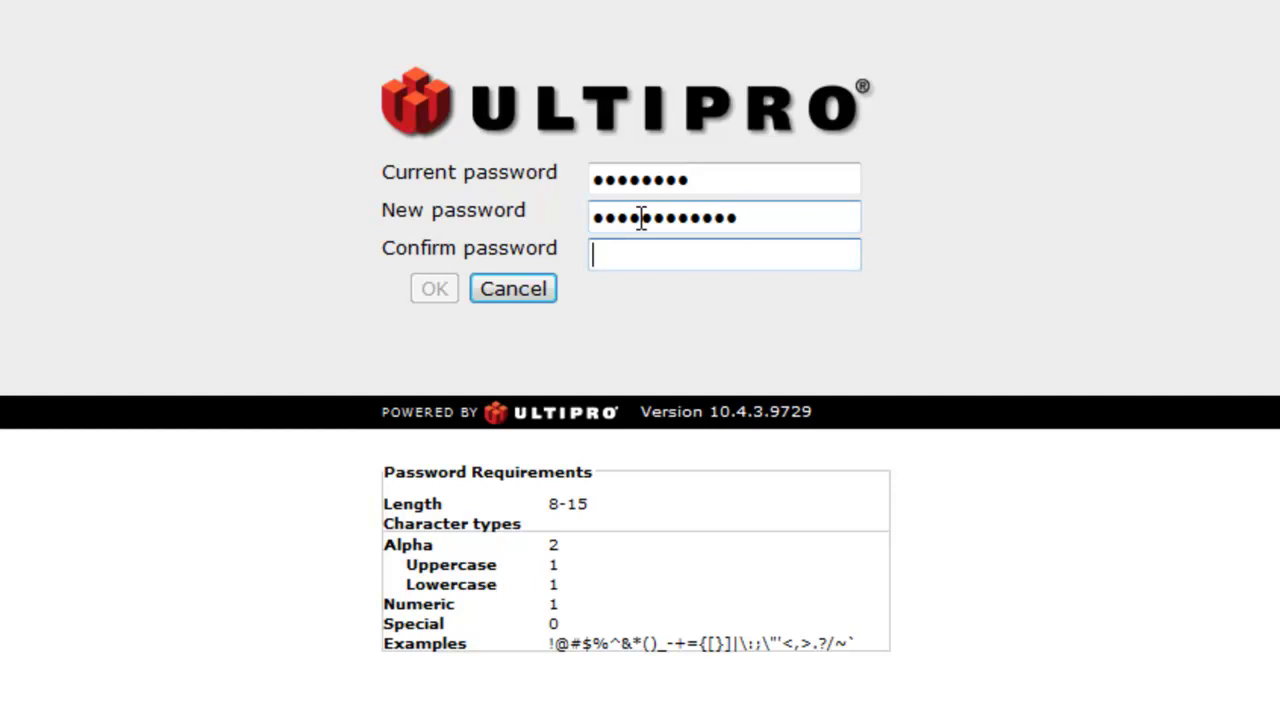
text(••)
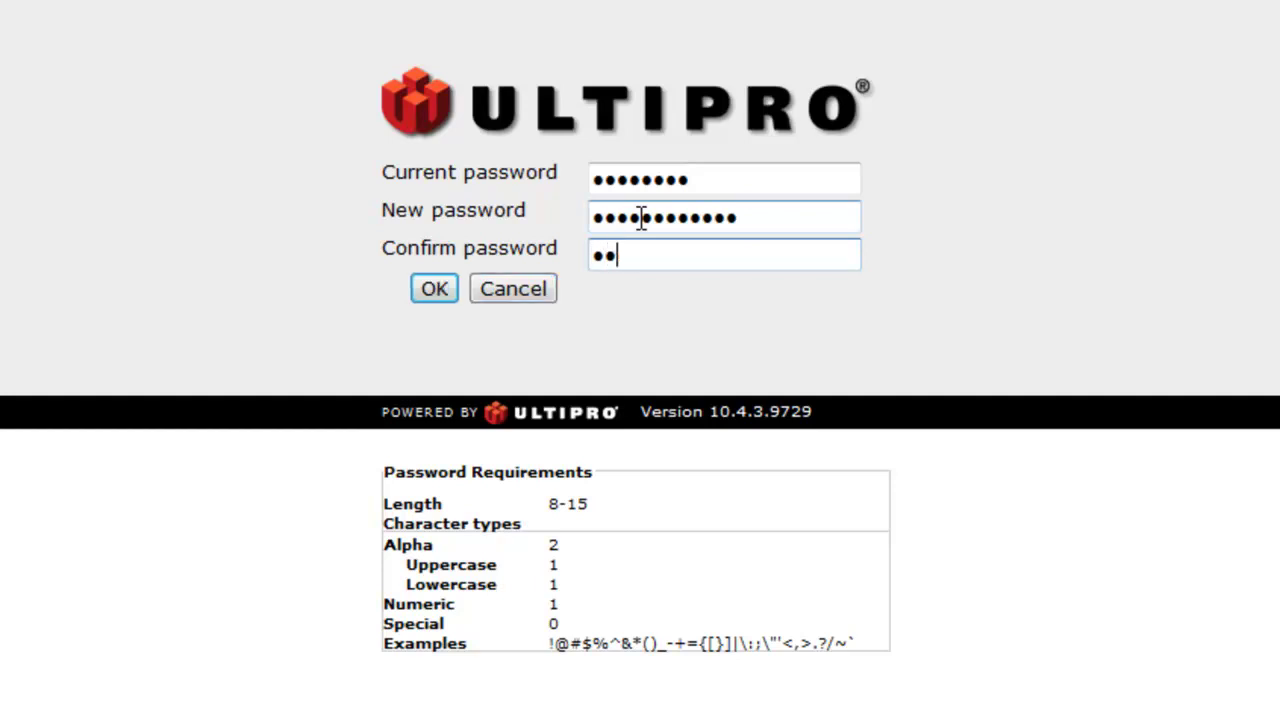
text(•••••••••••)
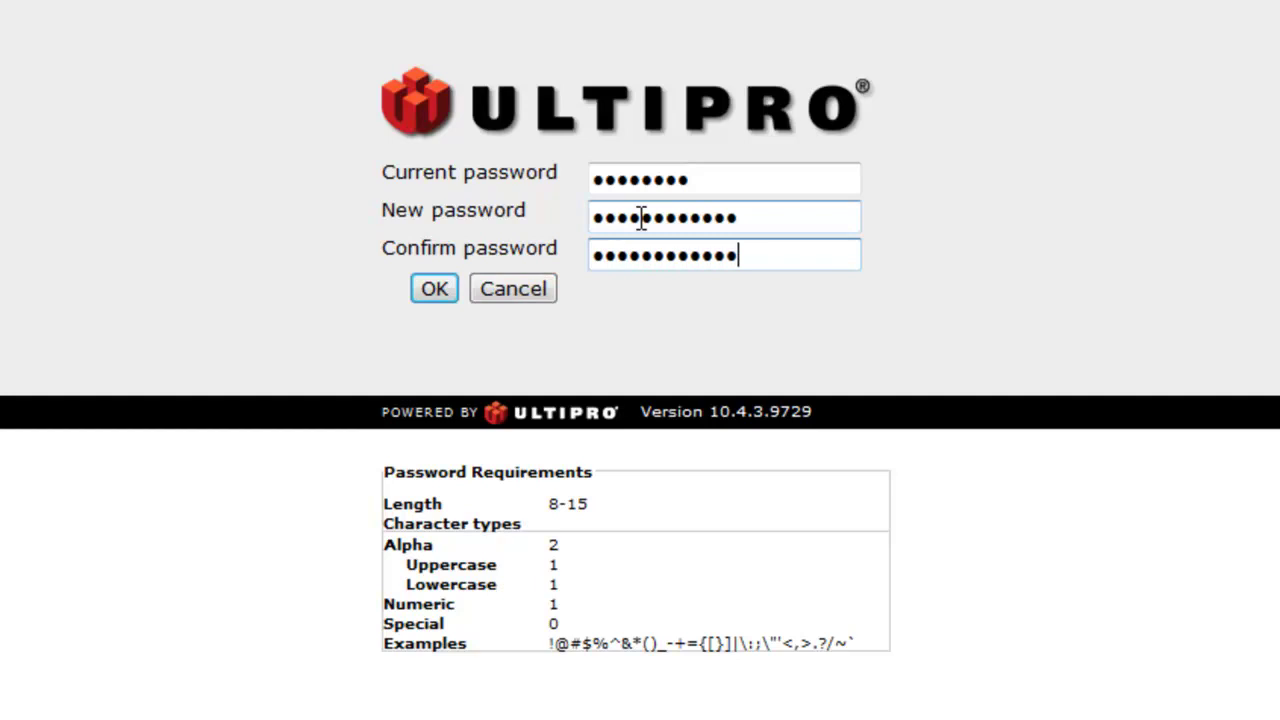
click(435, 290)
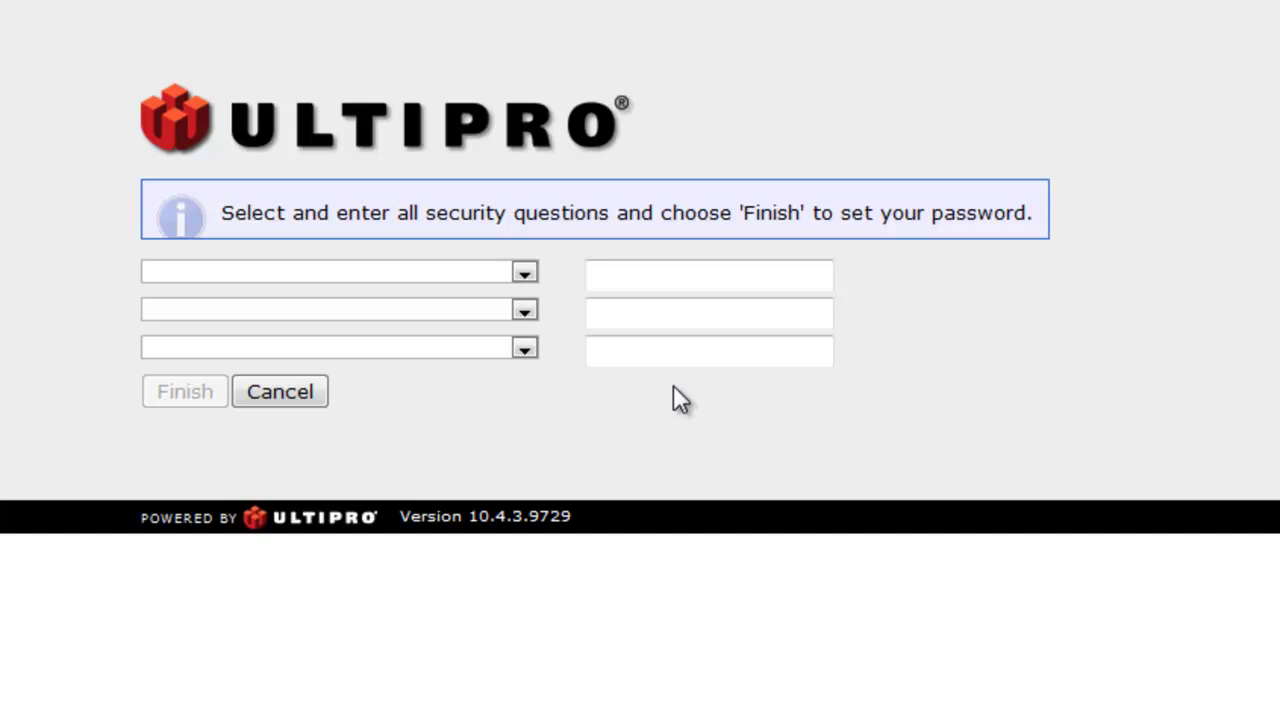
Pick the favorite hobby and high school mascot questions and enter an answer for each
click(524, 272)
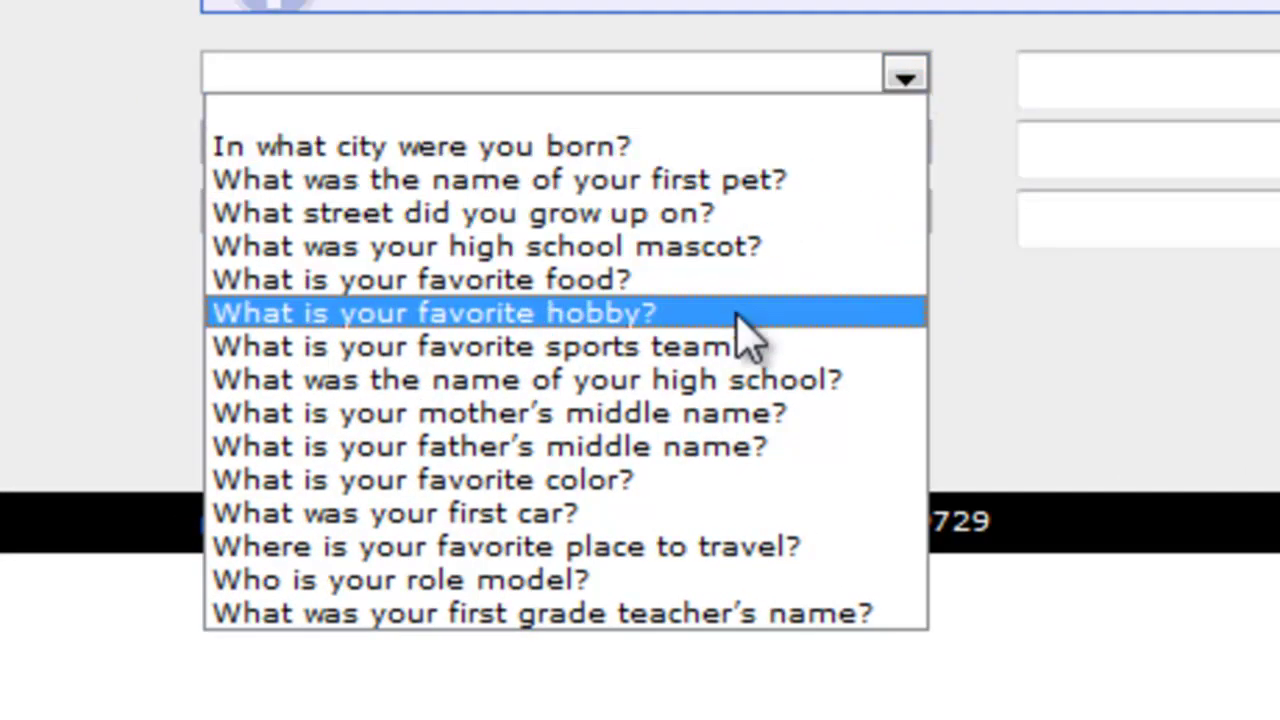
click(632, 318)
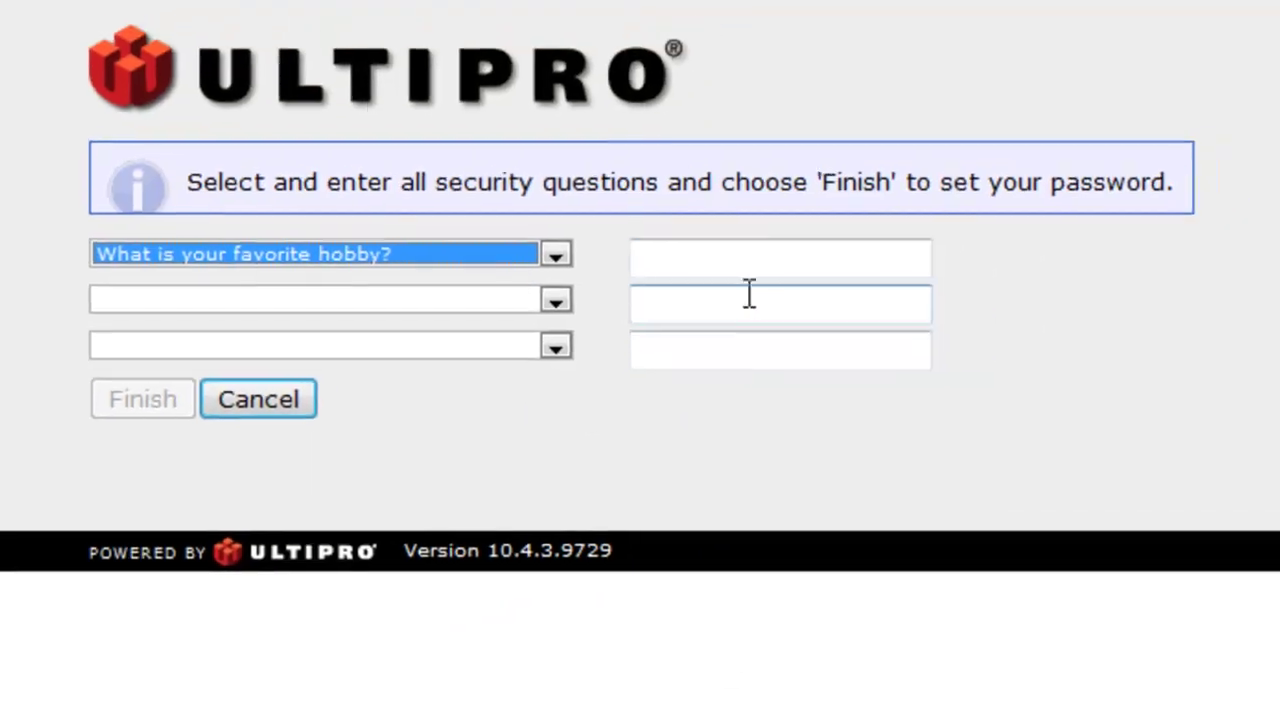
click(1102, 79)
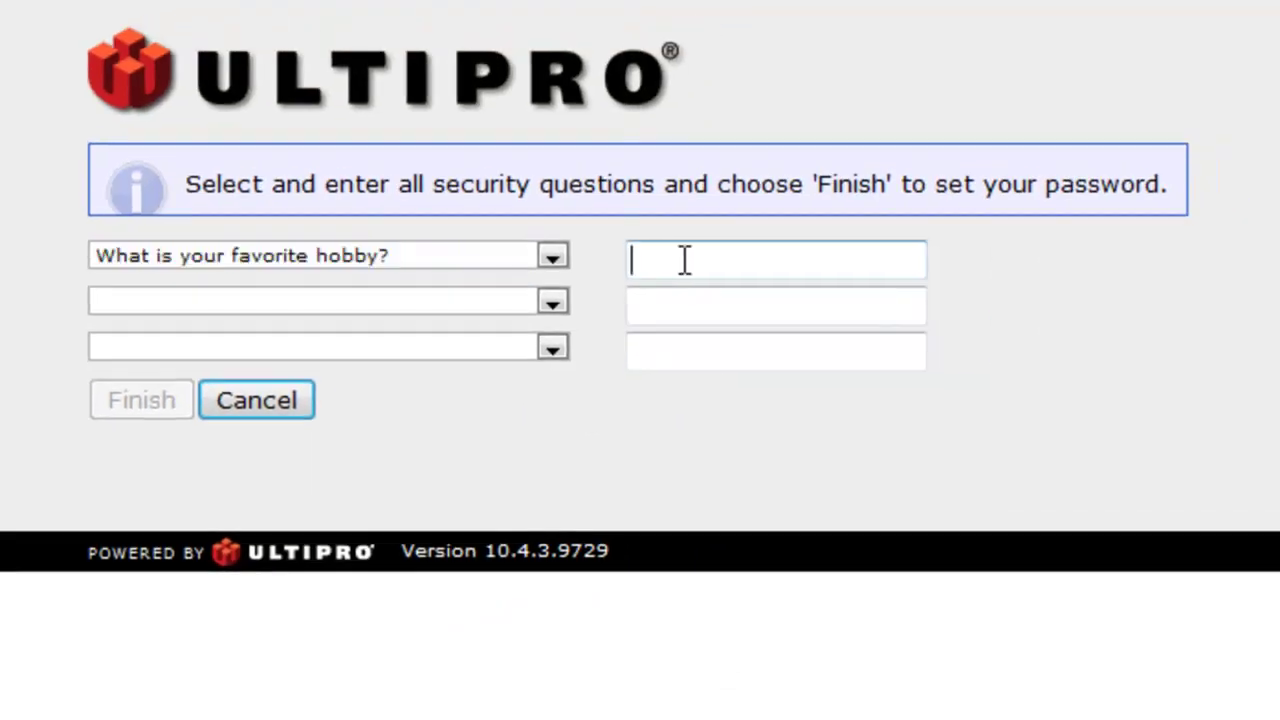
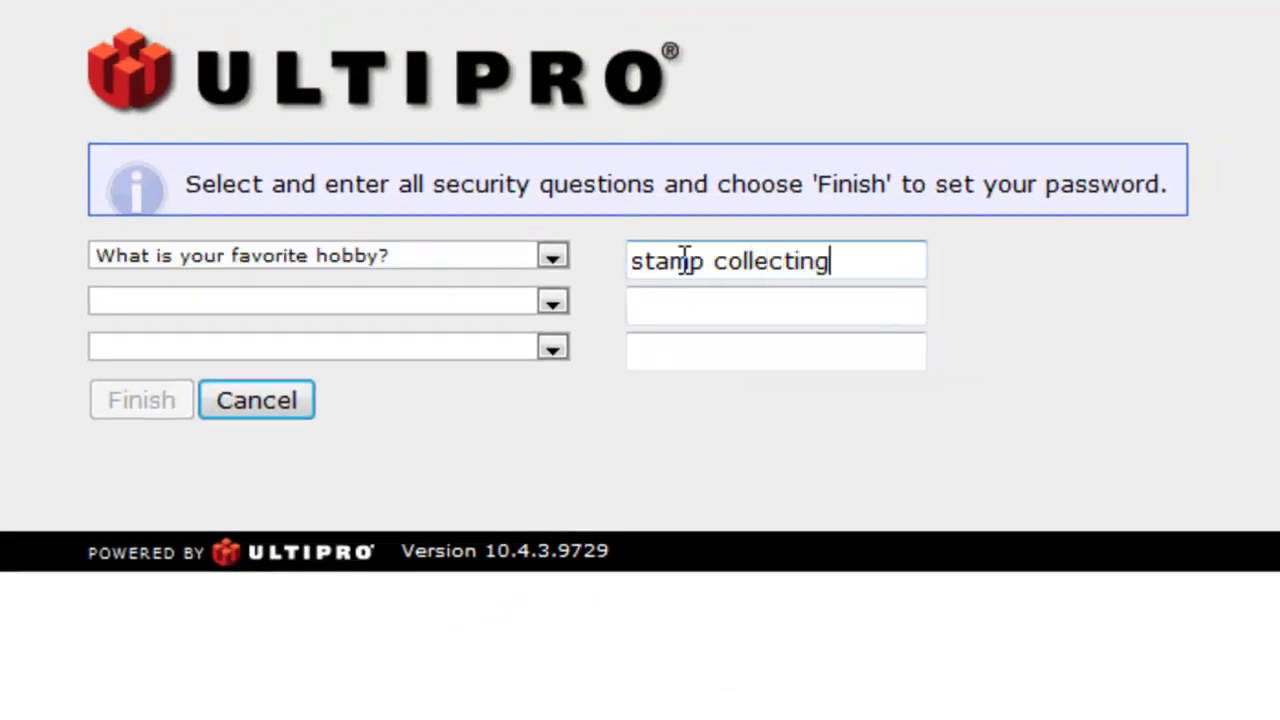
click(552, 301)
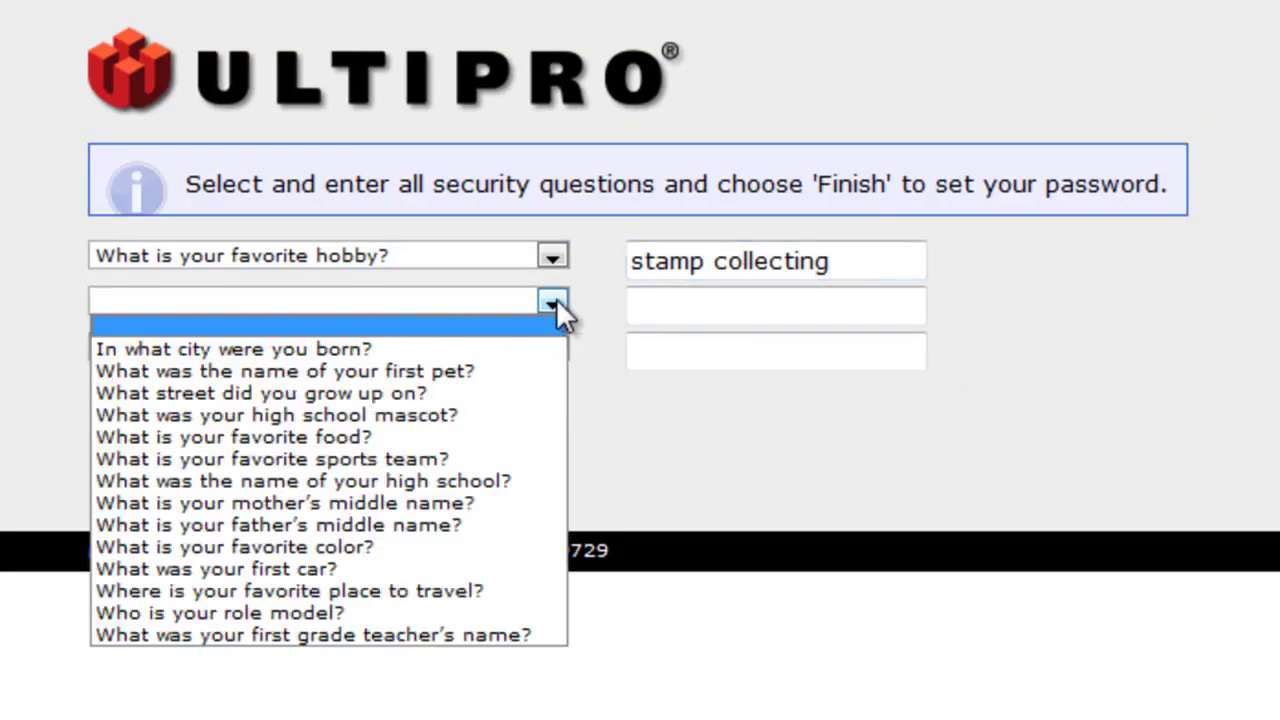
click(376, 414)
click(717, 308)
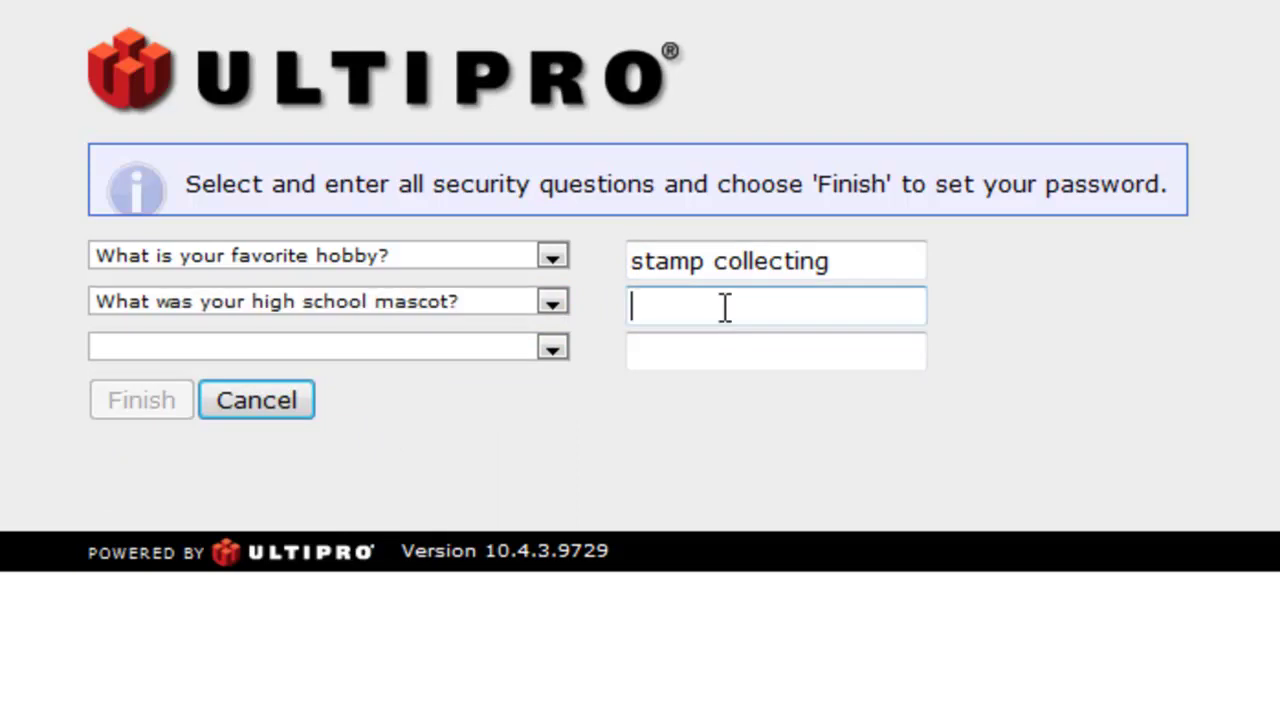
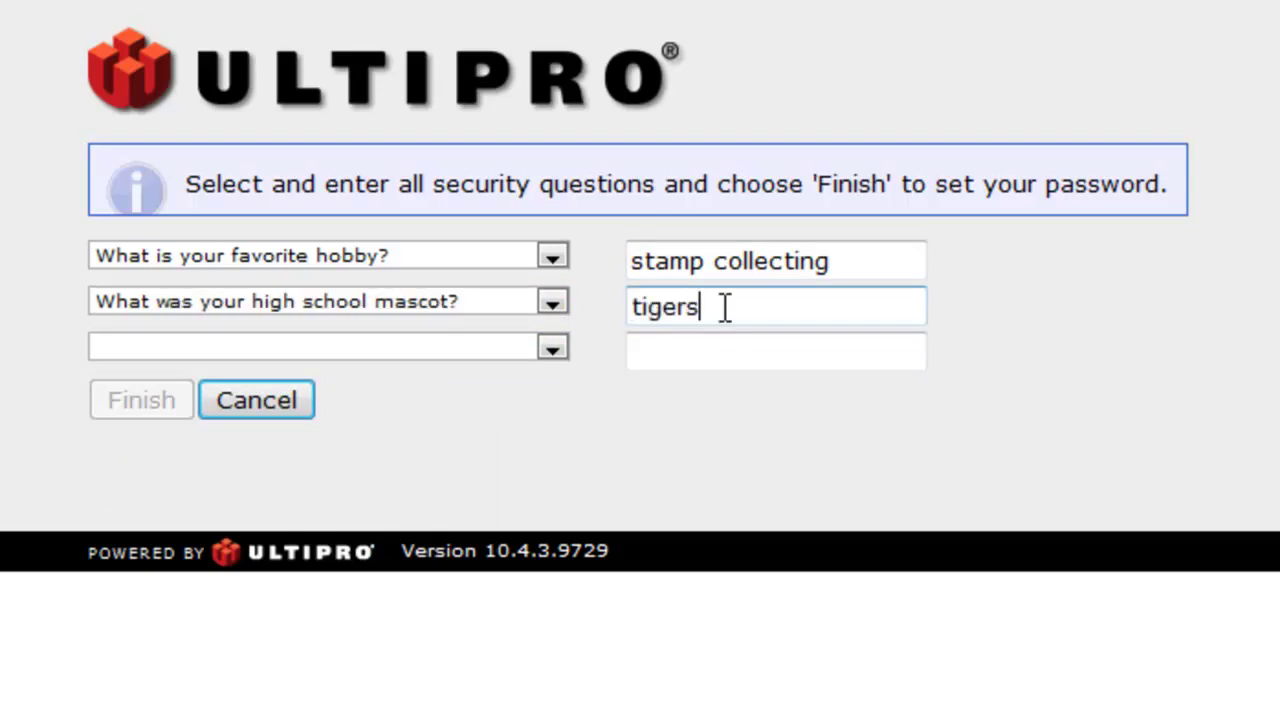
Pick the favorite color question, enter its answer, and finish the security setup
click(552, 348)
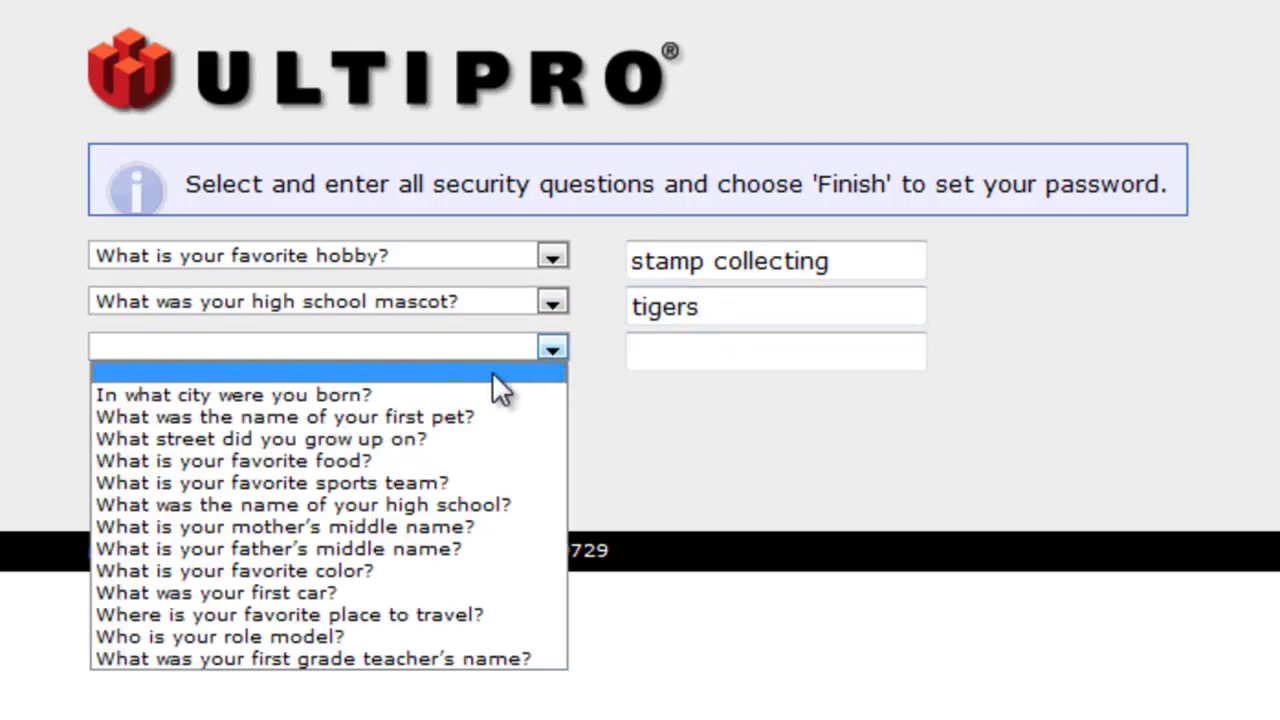
click(317, 568)
click(708, 352)
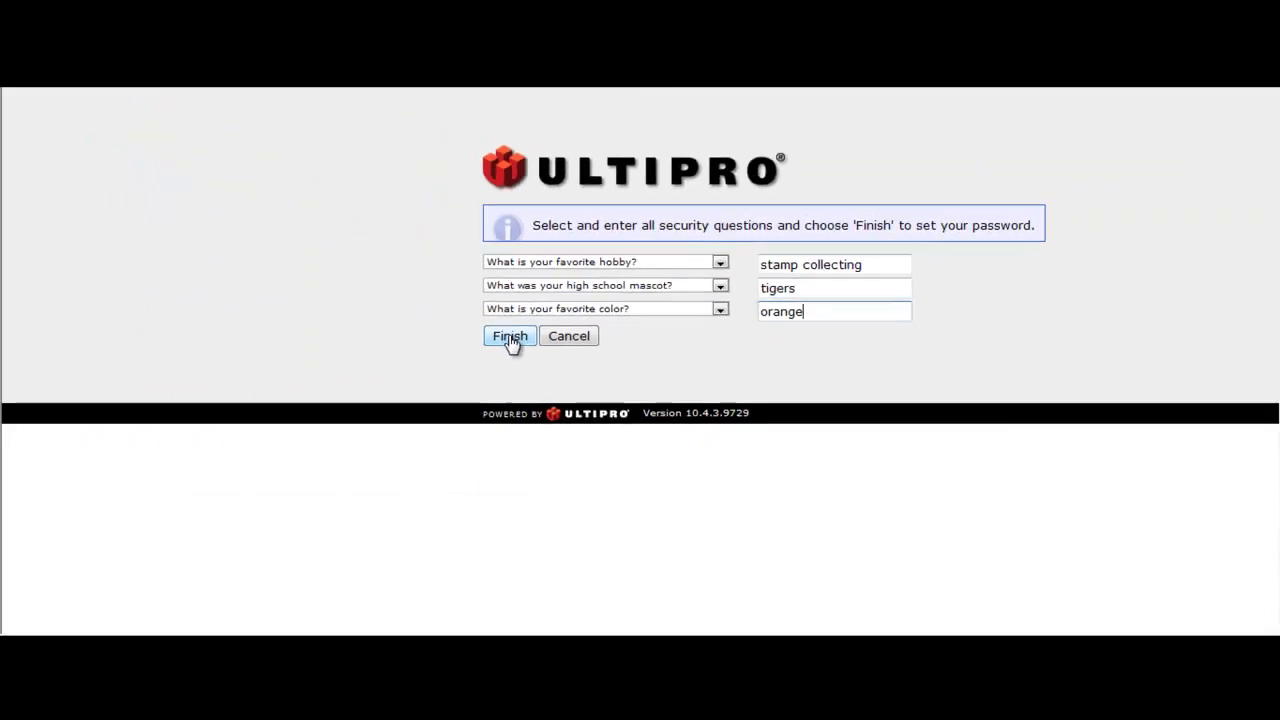
click(510, 338)
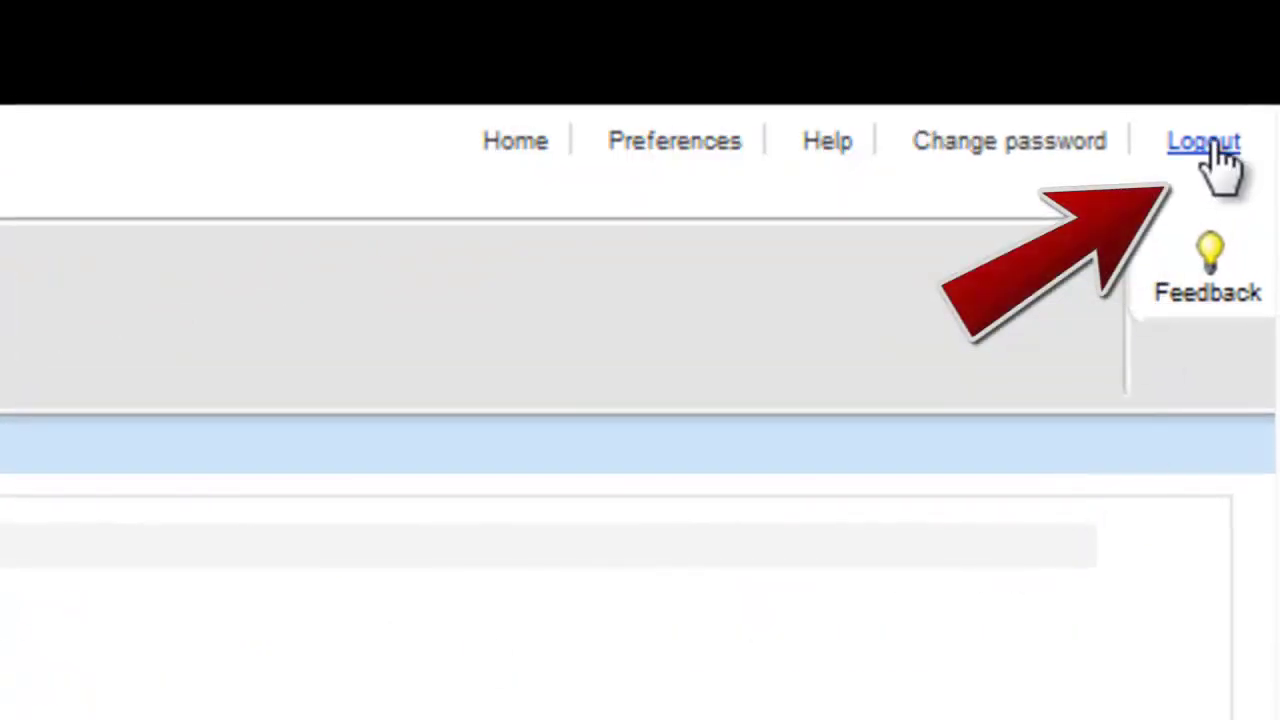
Log out and enter the account's user name on the forgot-password page
click(1214, 146)
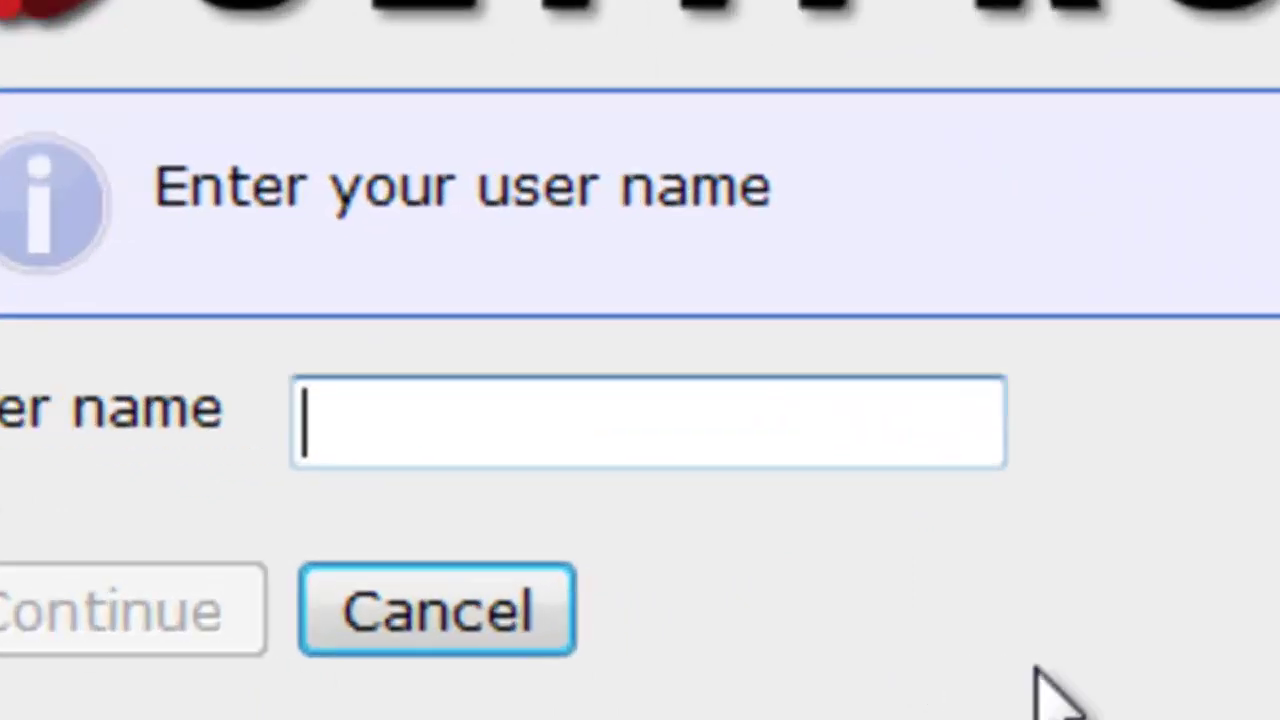
text(bru)
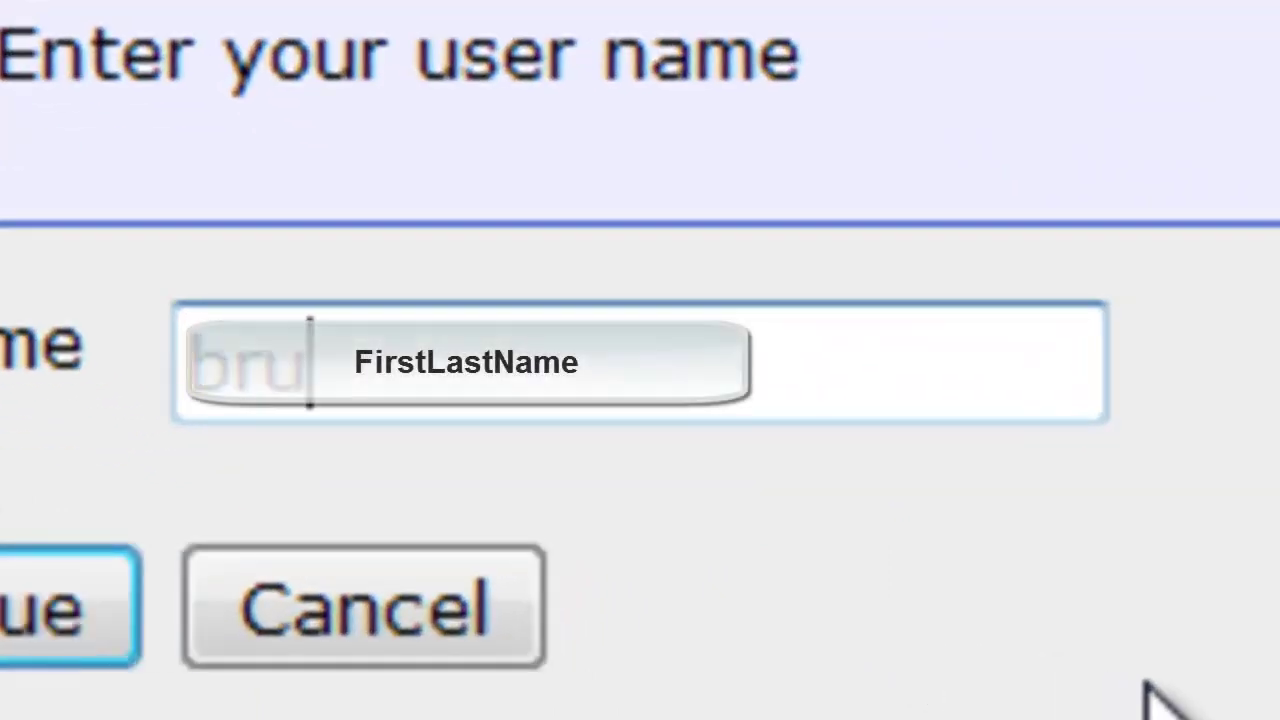
text(****)
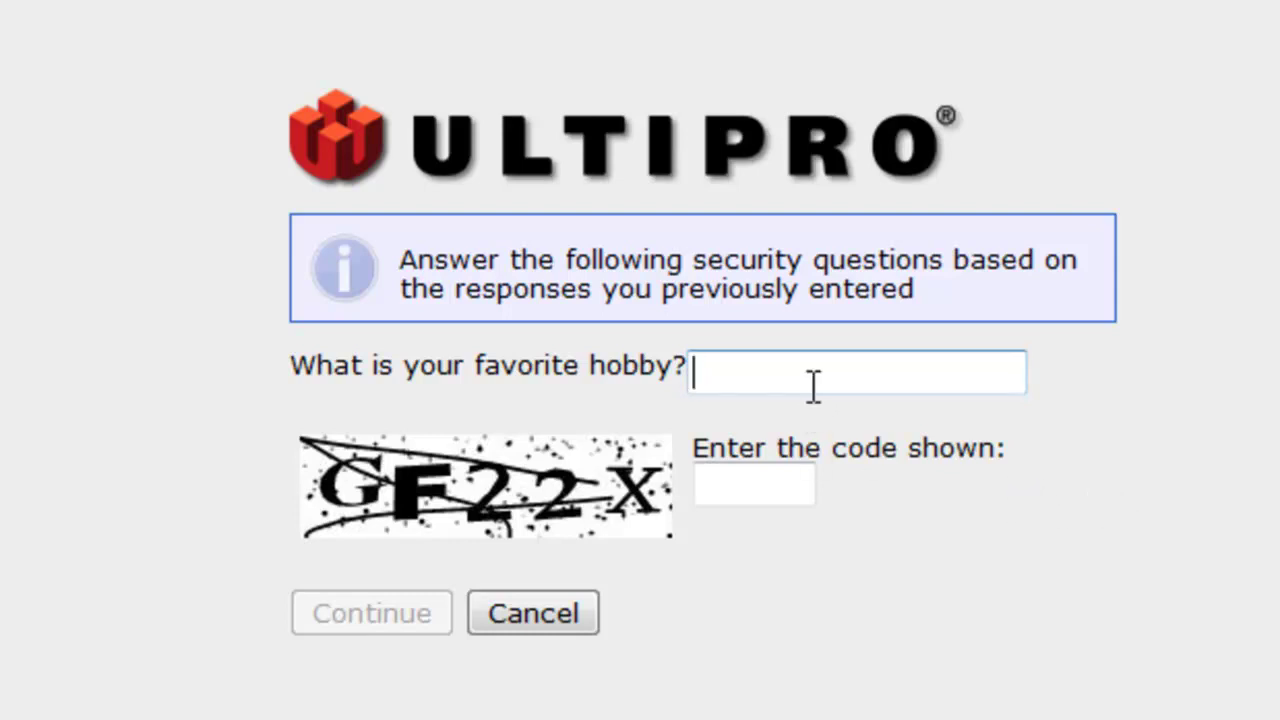
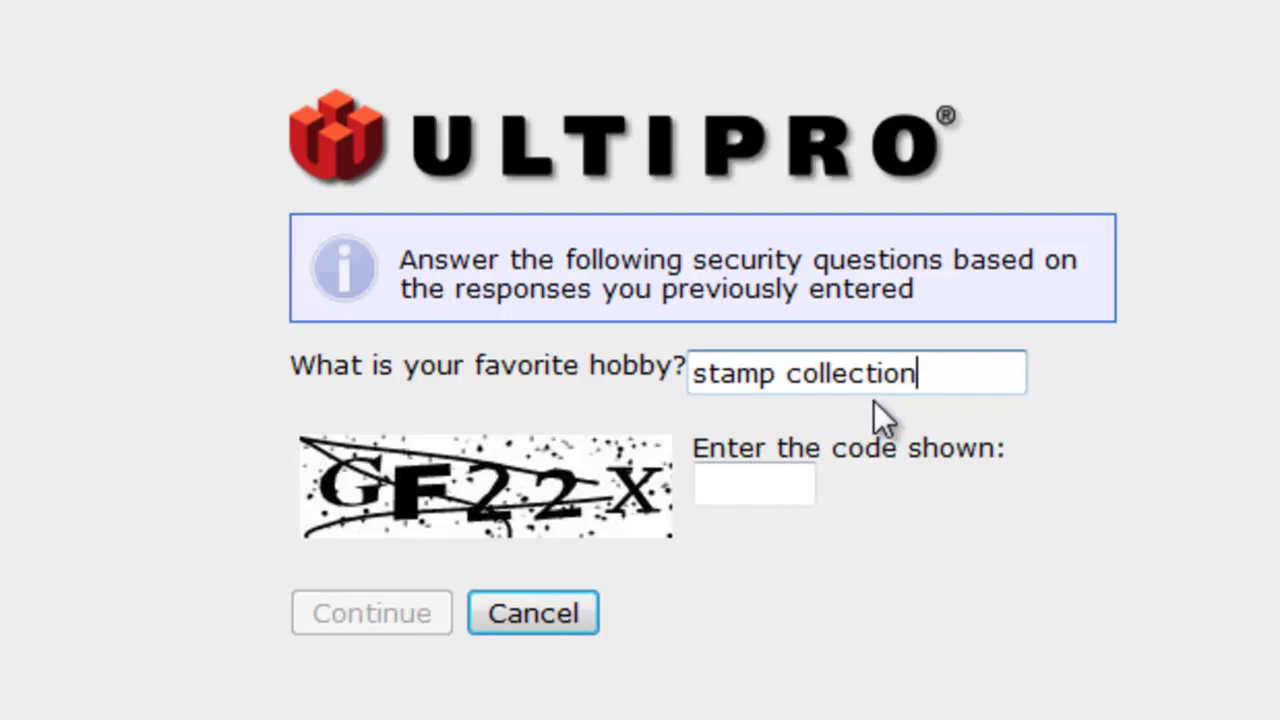
Answer the favorite hobby security question, enter the displayed verification code, and submit
click(745, 487)
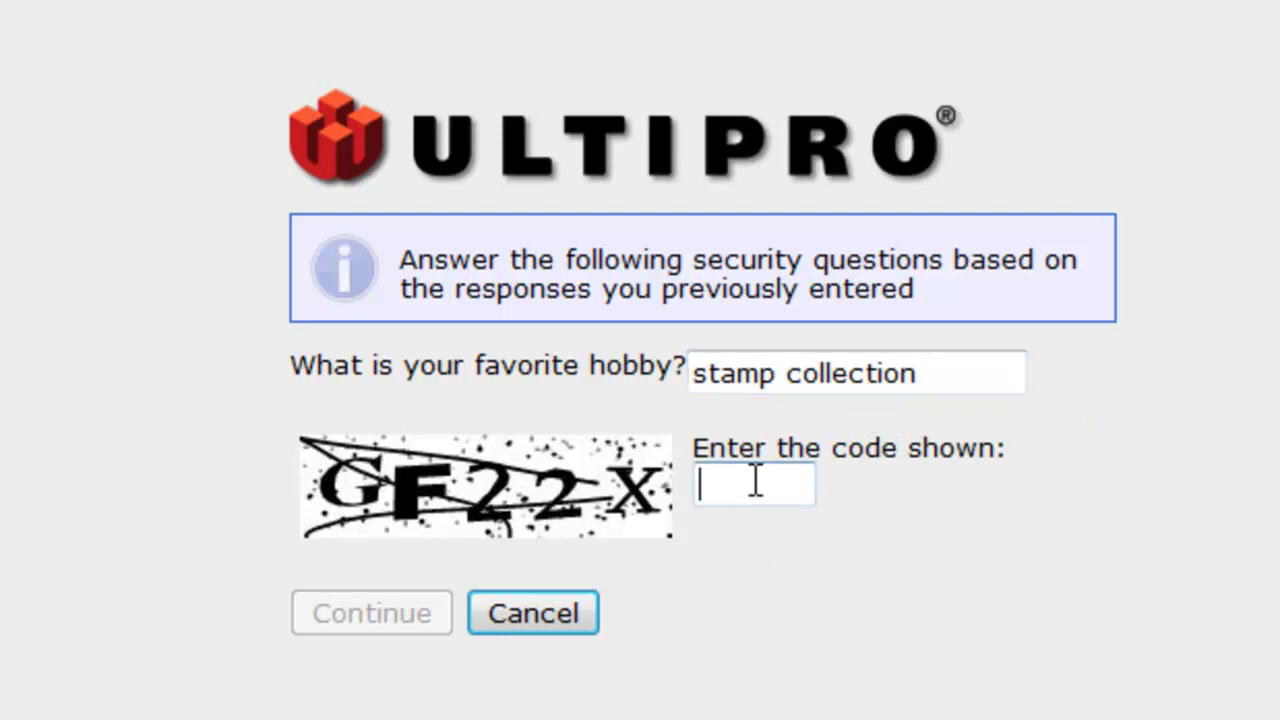
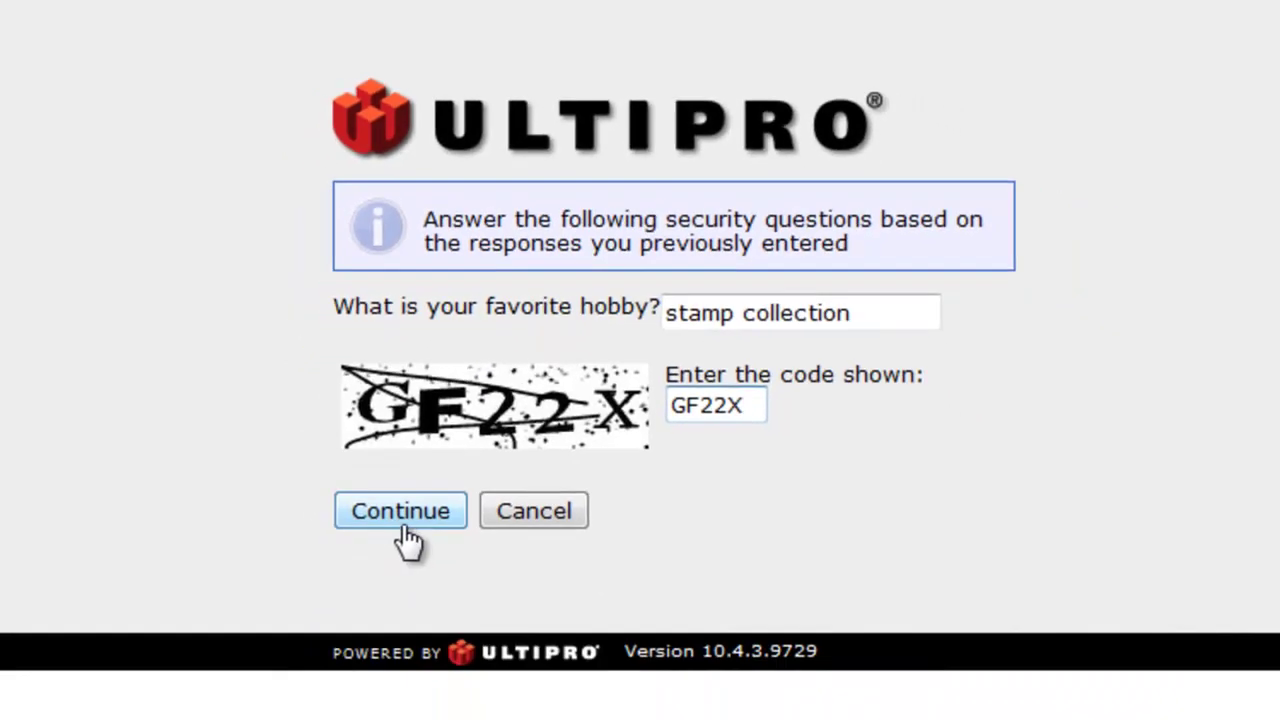
click(405, 535)
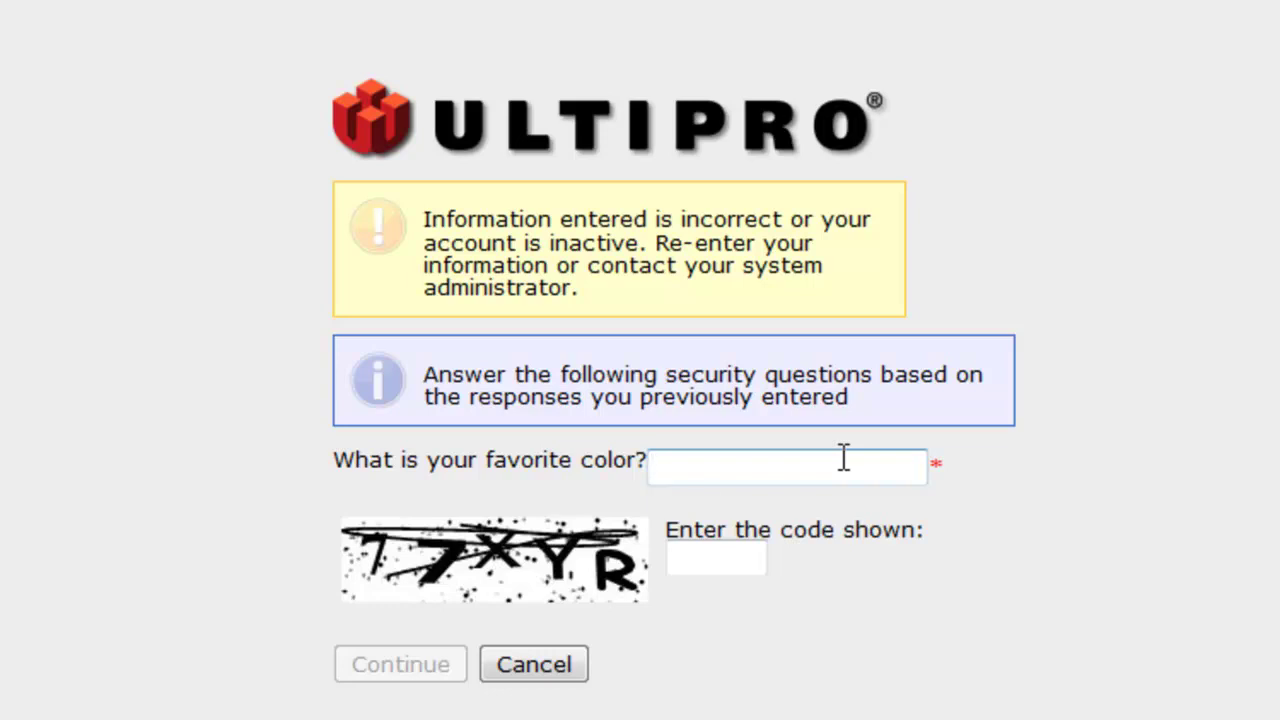
Answer the favorite color question, enter the new verification code, and continue
click(738, 570)
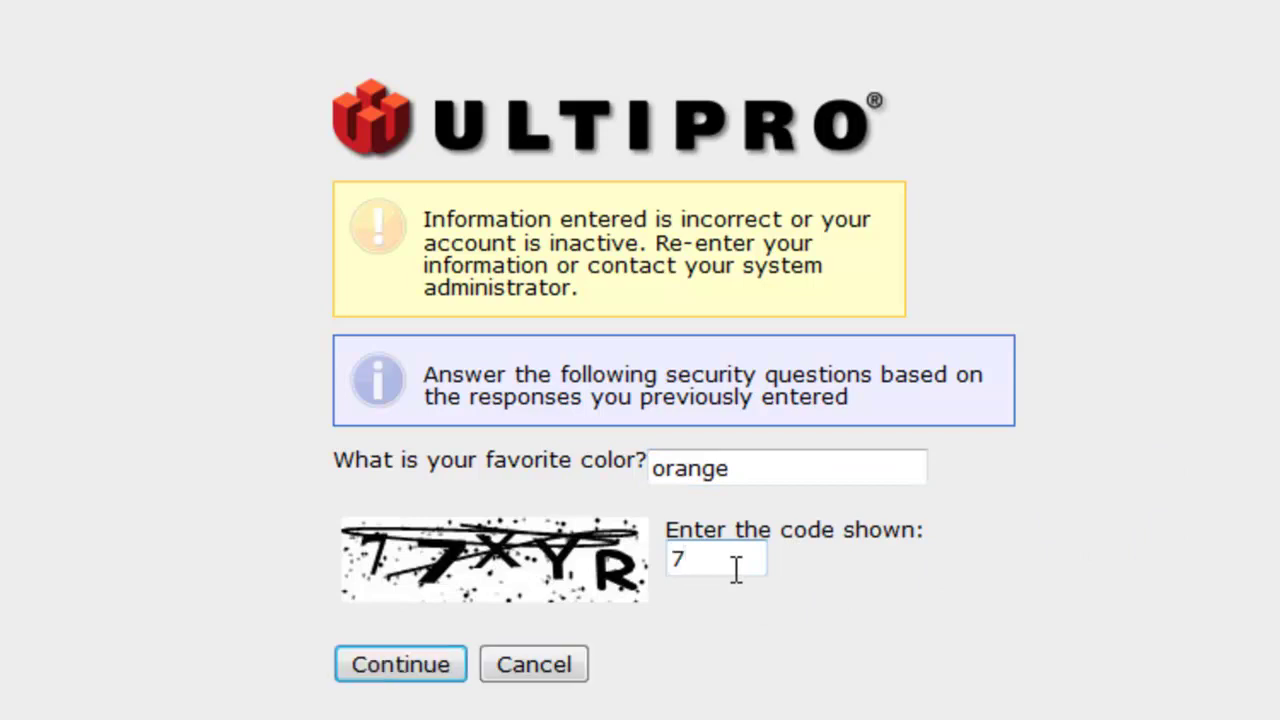
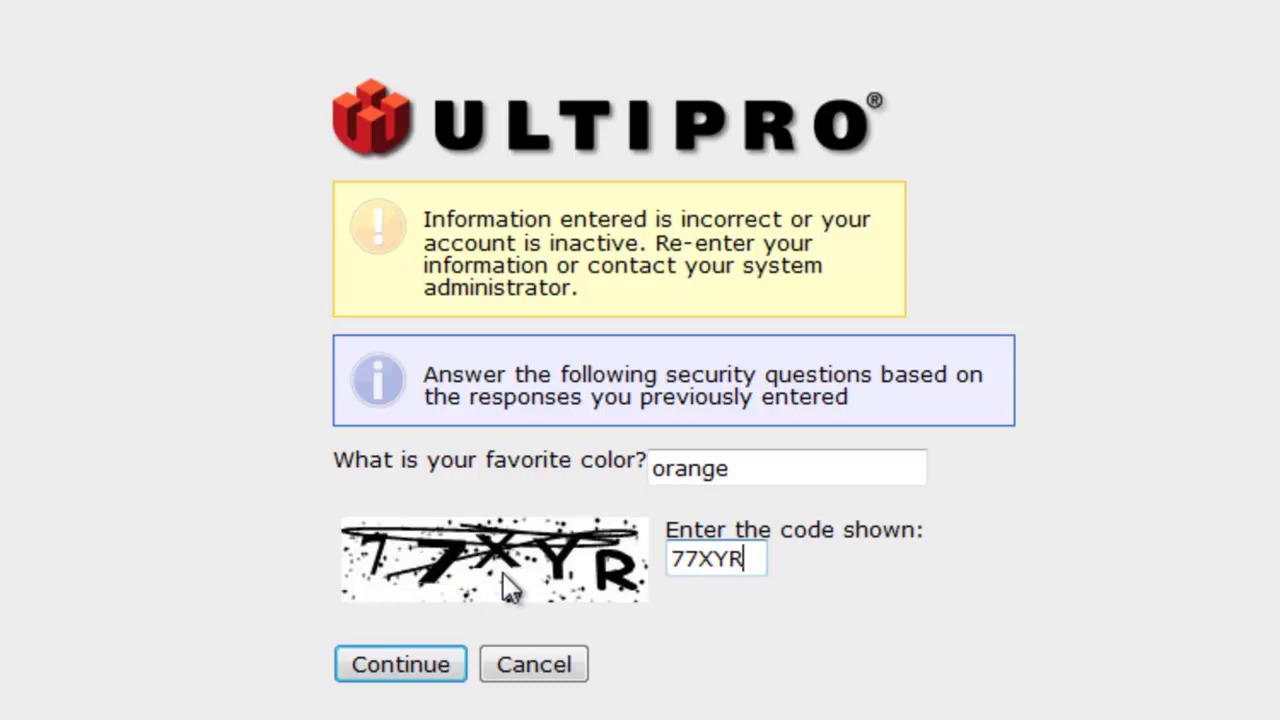
click(418, 678)
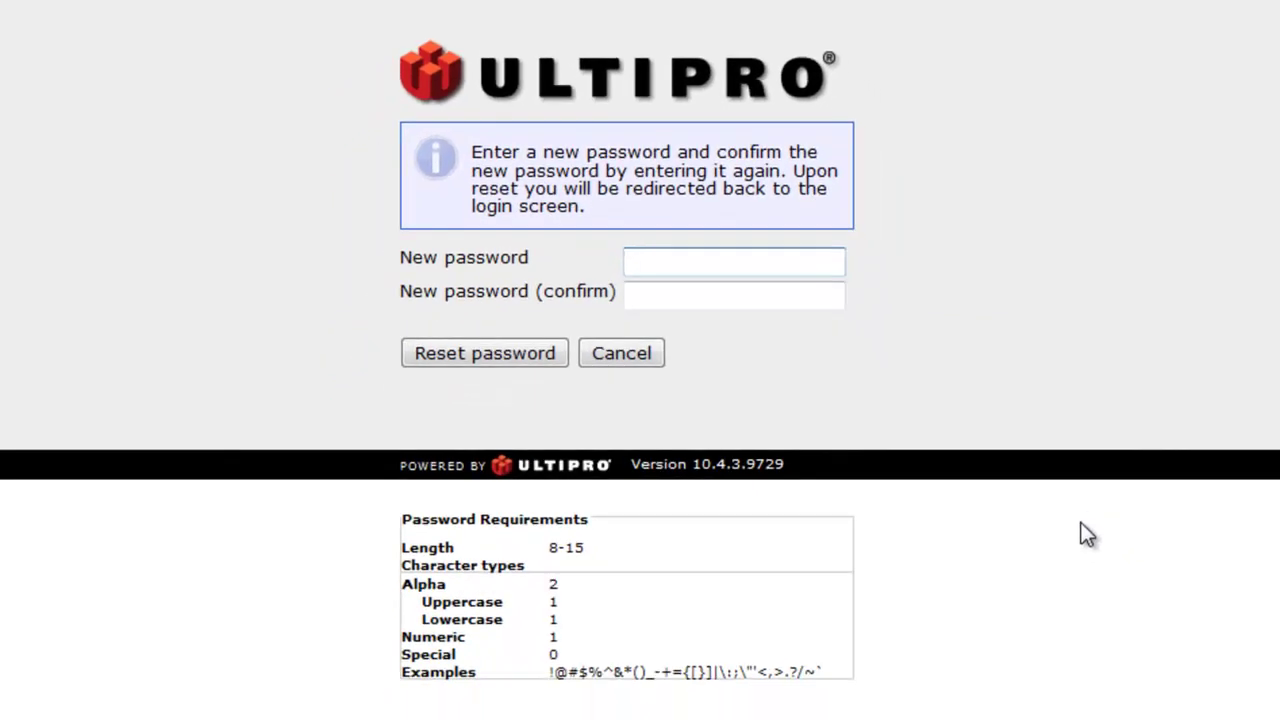
Enter and confirm a new account password, then submit the reset
text(*********)
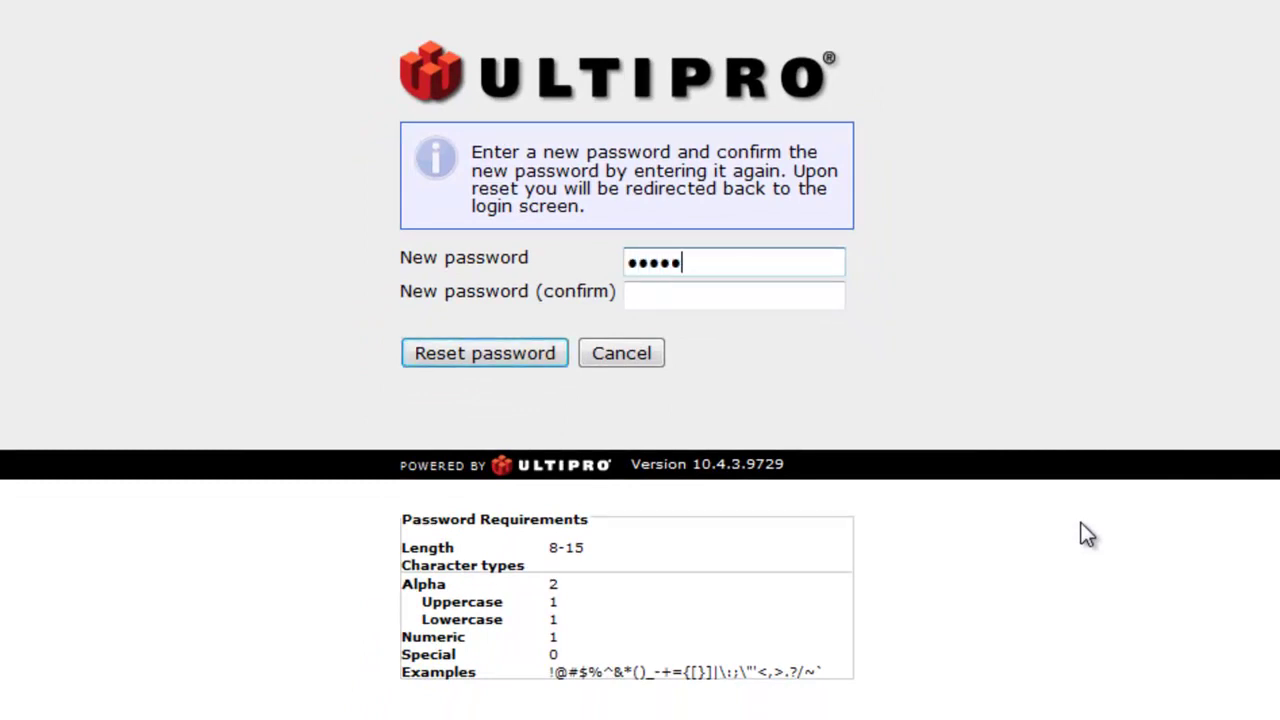
text(**)
key(Tab)
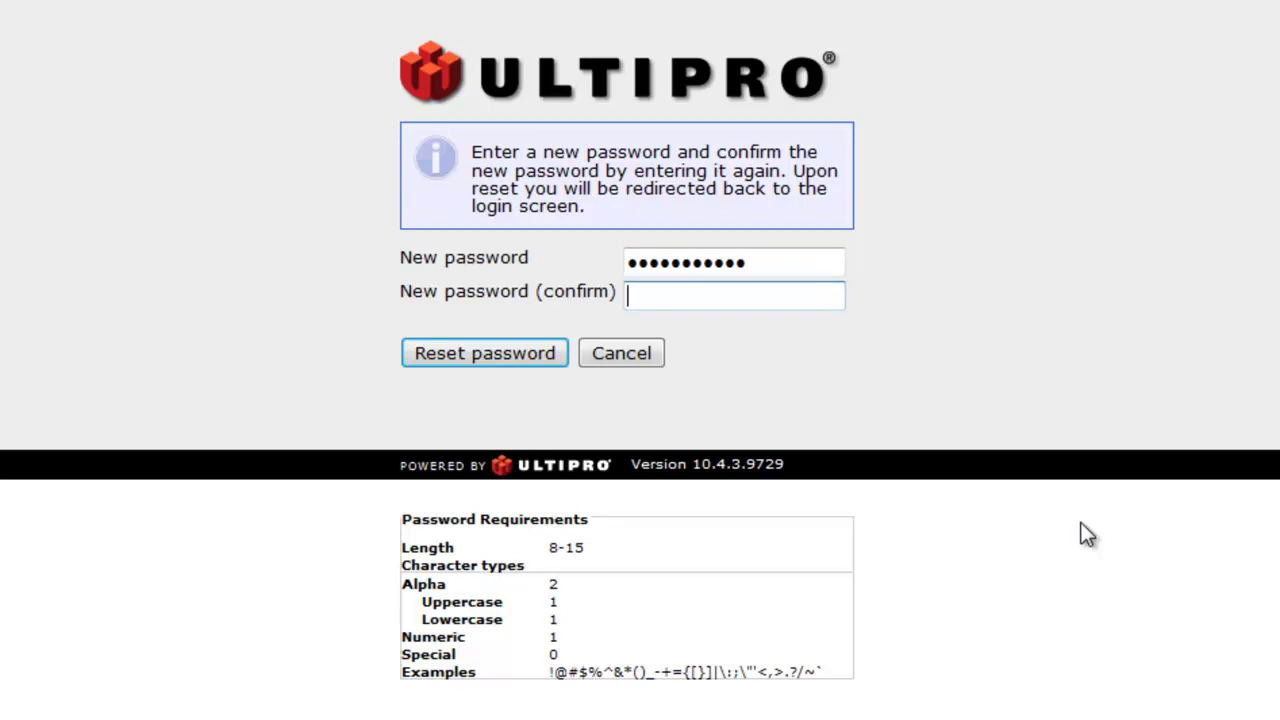
text(***********)
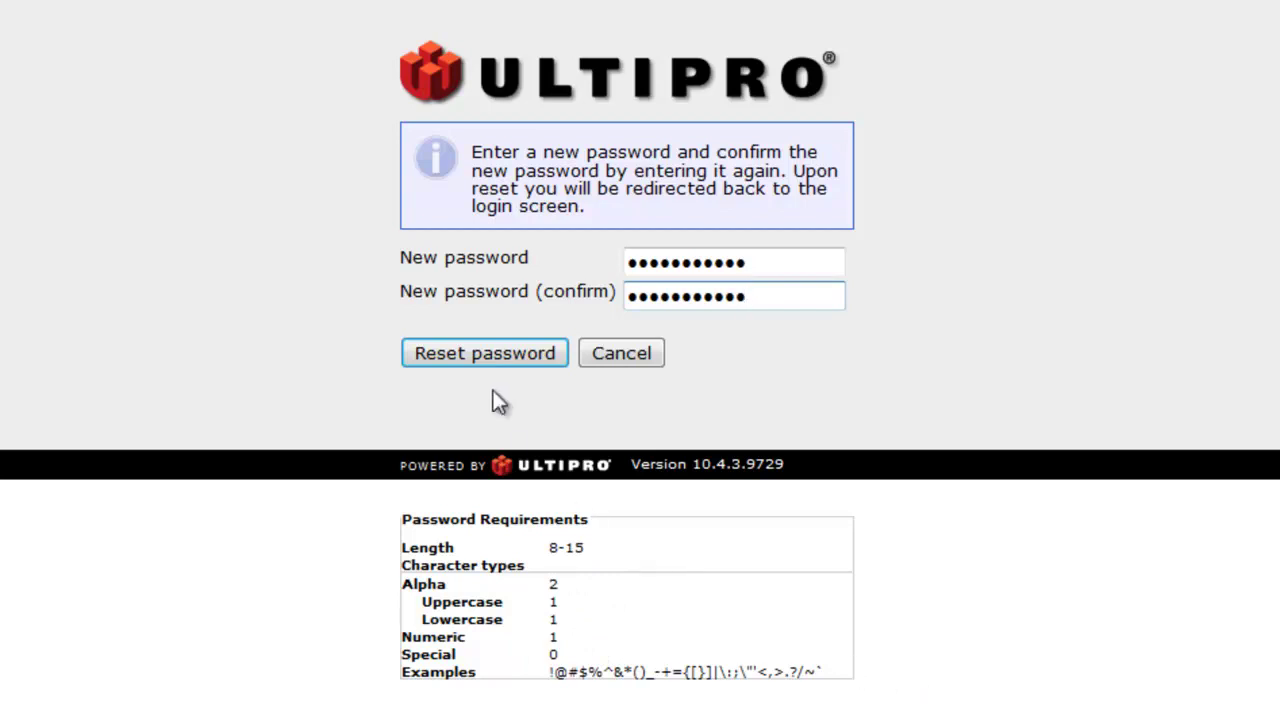
click(470, 362)
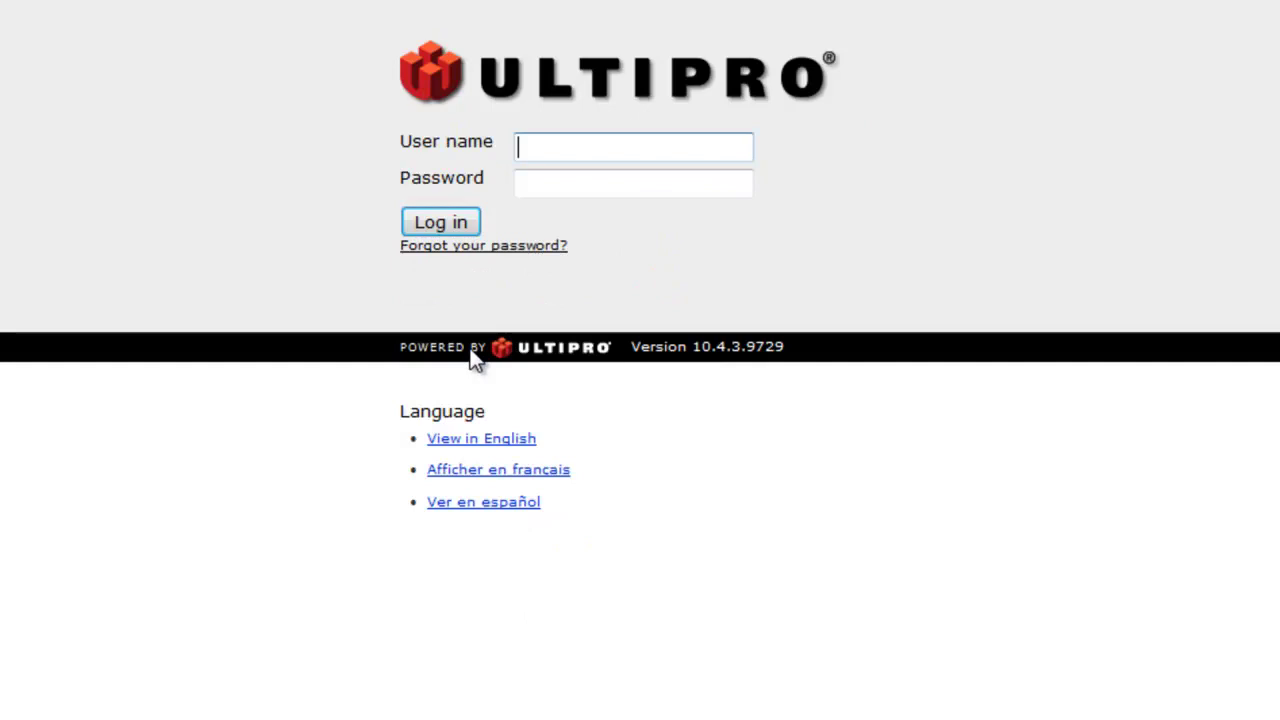
Sign in with the account's user name and the newly reset password
key(Tab)
text(•••••••••••)
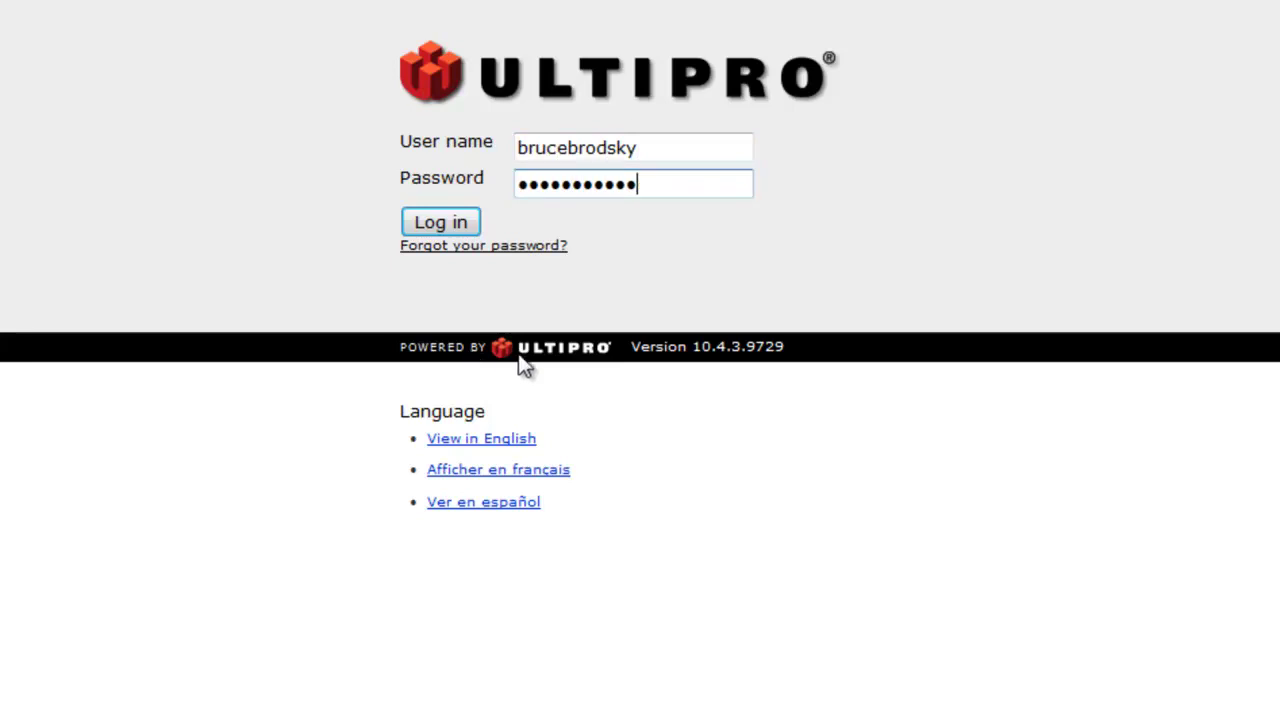
click(438, 222)
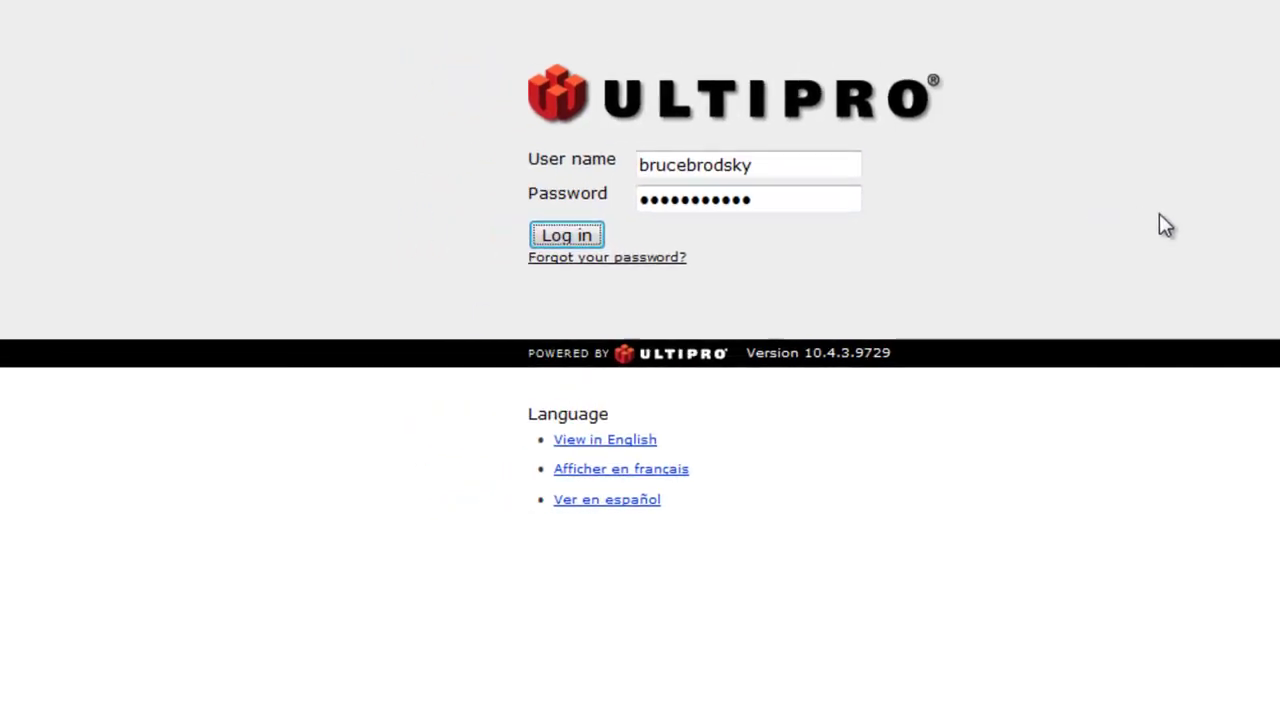